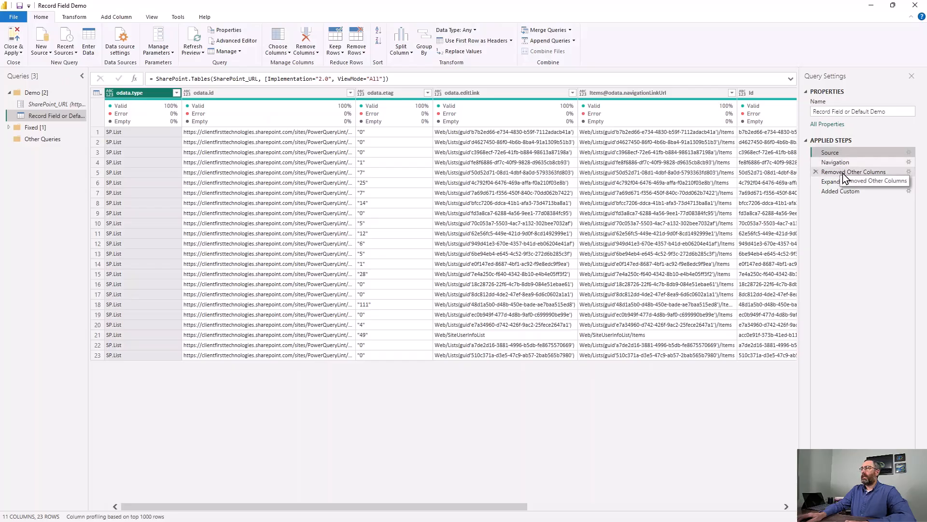
Review the Removed Other Columns and Expanded Groups Selected steps, and inspect the Test row's record, marking its lookupValue field.
left_click(842, 173)
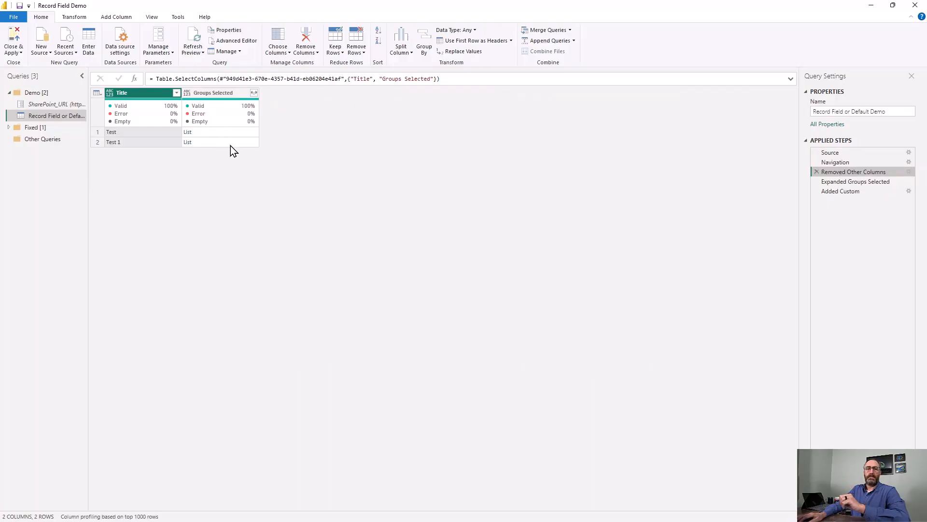
left_click(857, 181)
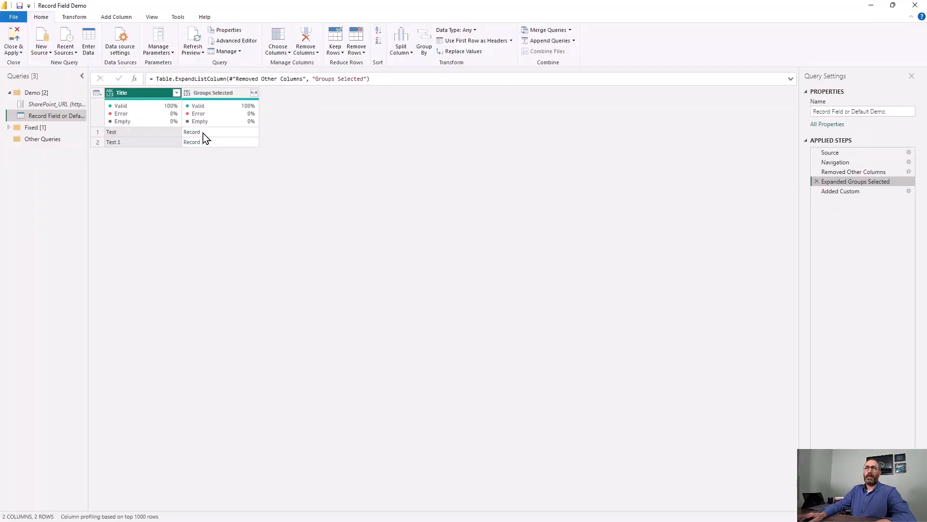
left_click(204, 132)
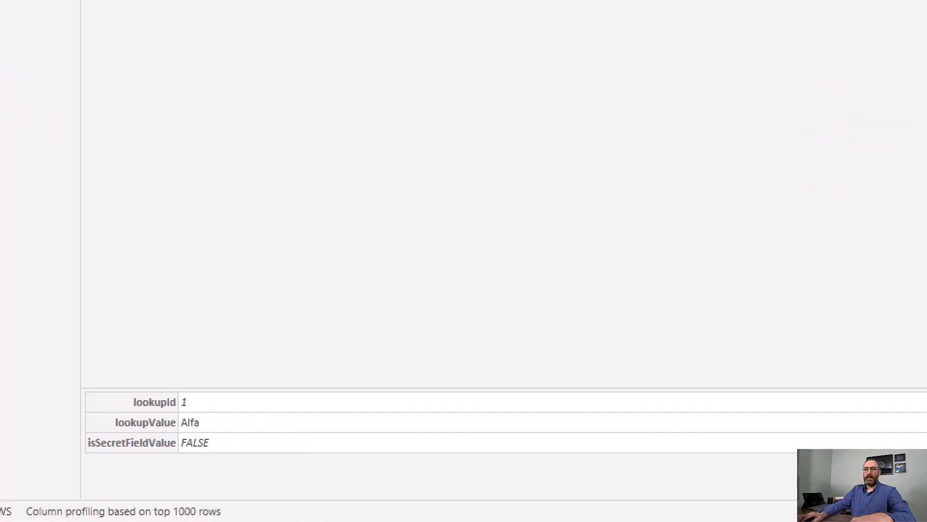
mouse_move(108, 430)
left_mouse_down()
mouse_move(186, 427)
mouse_move(120, 412)
mouse_move(109, 430)
left_mouse_up()
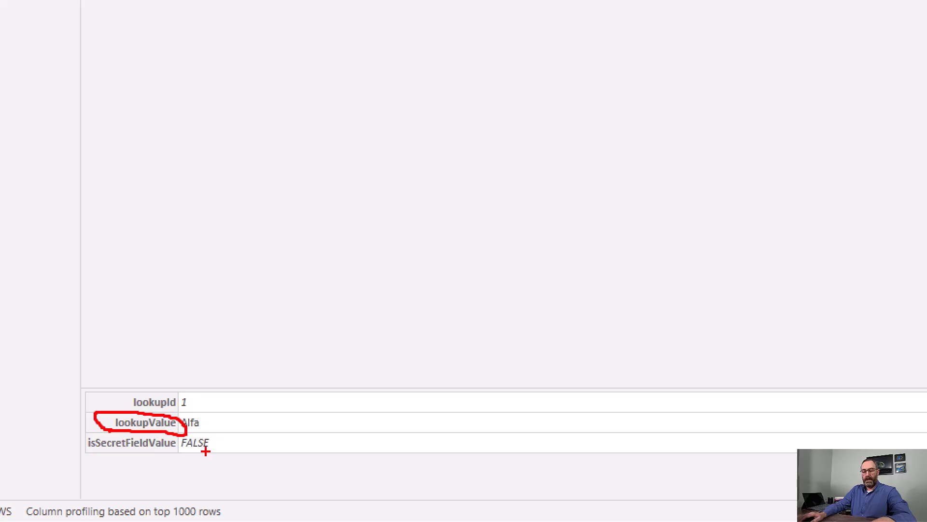
key("Escape")
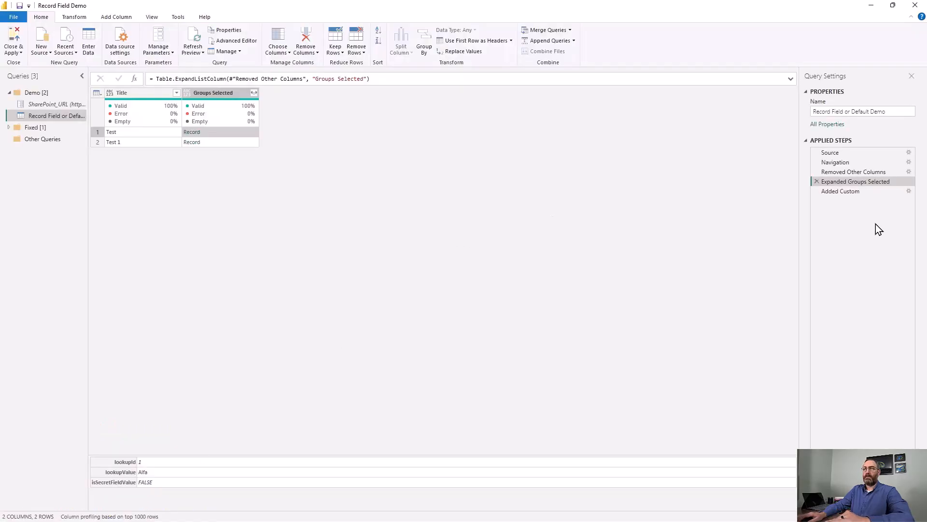
Review the Added Custom step's result and its custom column formula without changing it.
left_click(852, 194)
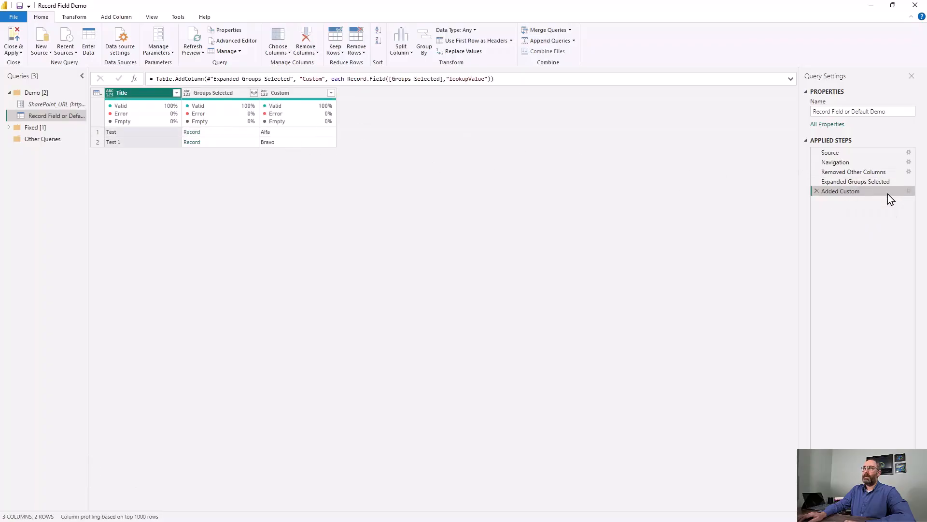
left_click(909, 191)
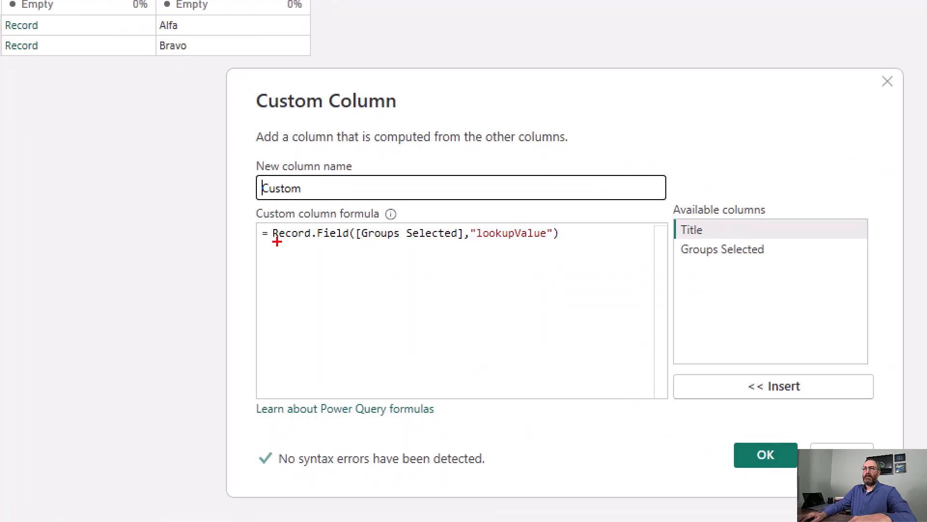
left_click_drag(277, 242, 341, 248)
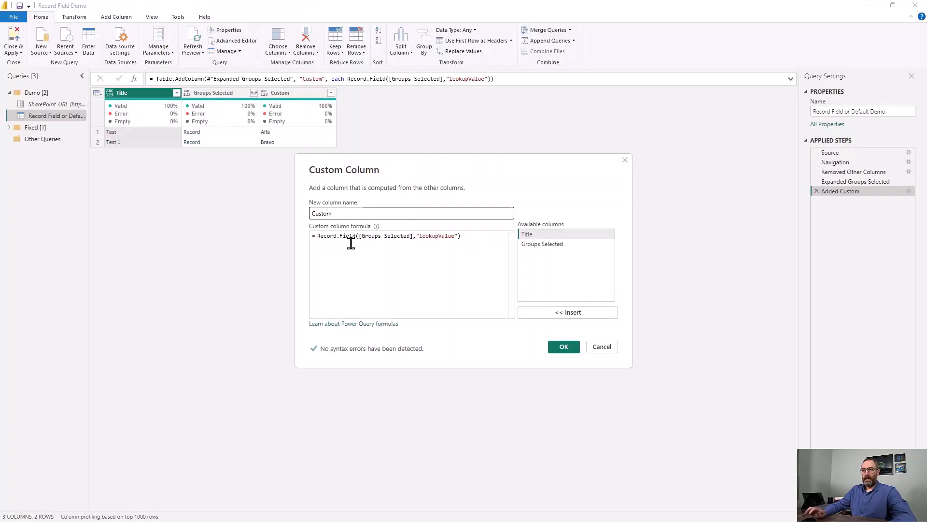
left_click(865, 454)
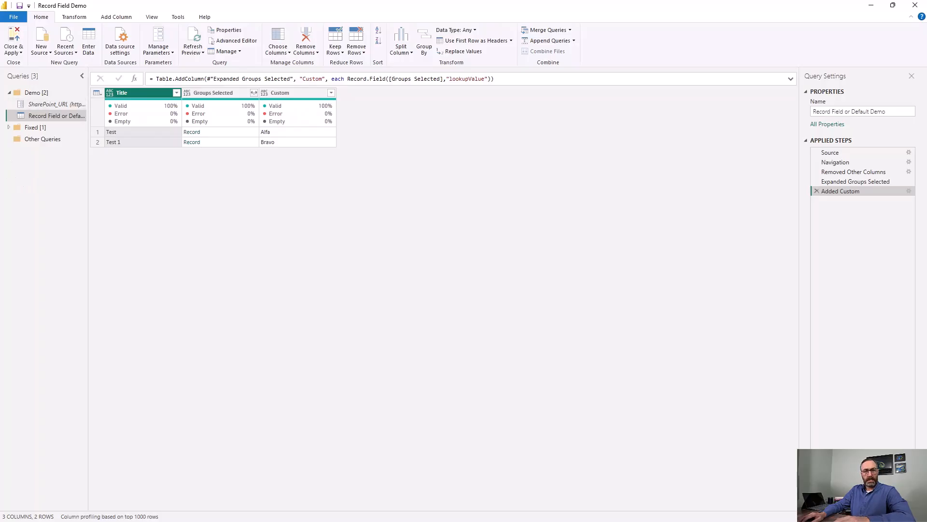
Switch to the SharePoint list in the browser and add an item titled "Test 2" with Groups Selected left blank.
key("alt+Tab")
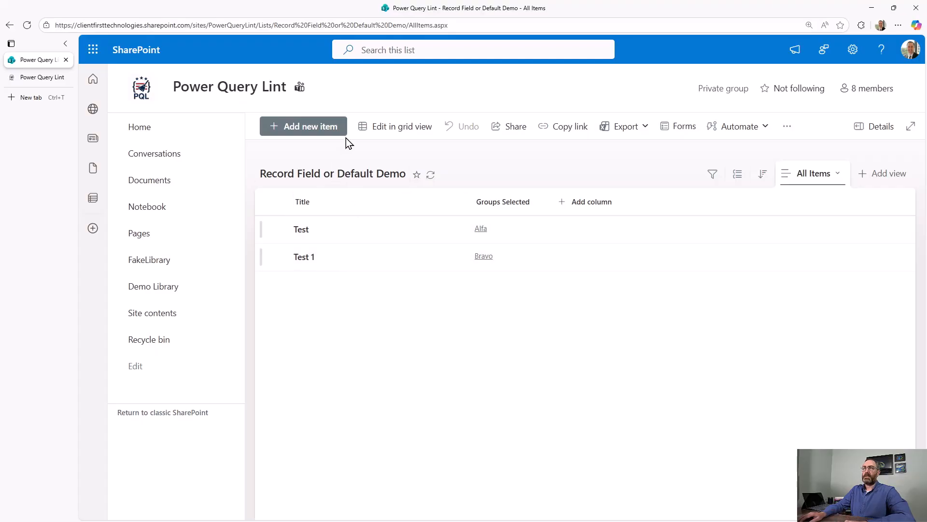
left_click(328, 129)
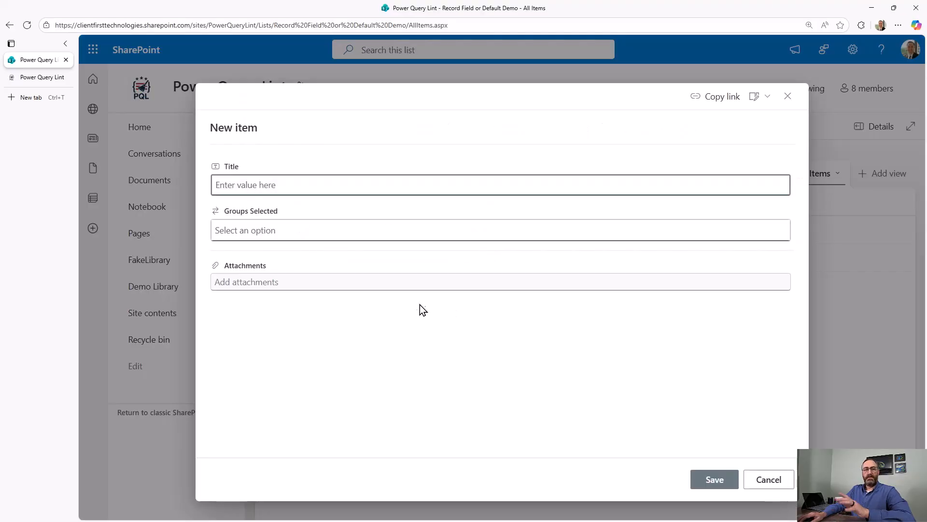
type("Test 2")
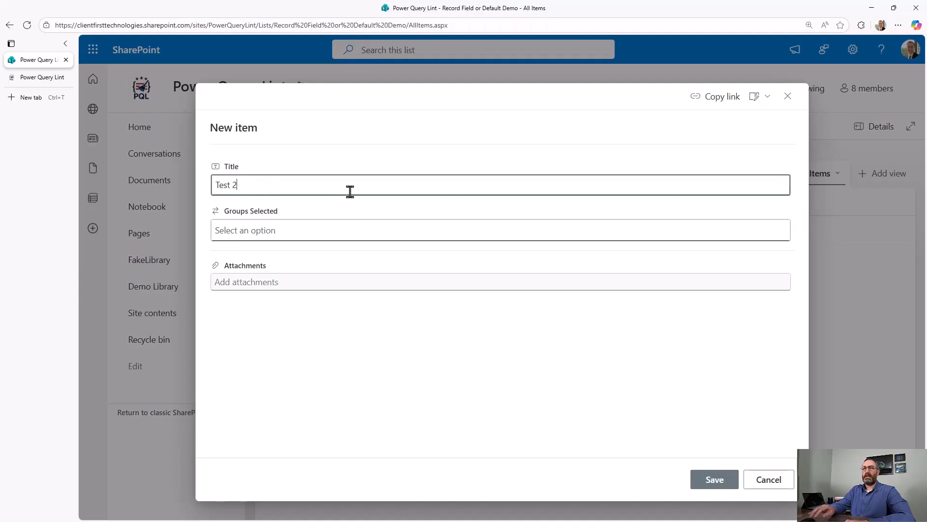
left_click(369, 224)
left_click(375, 213)
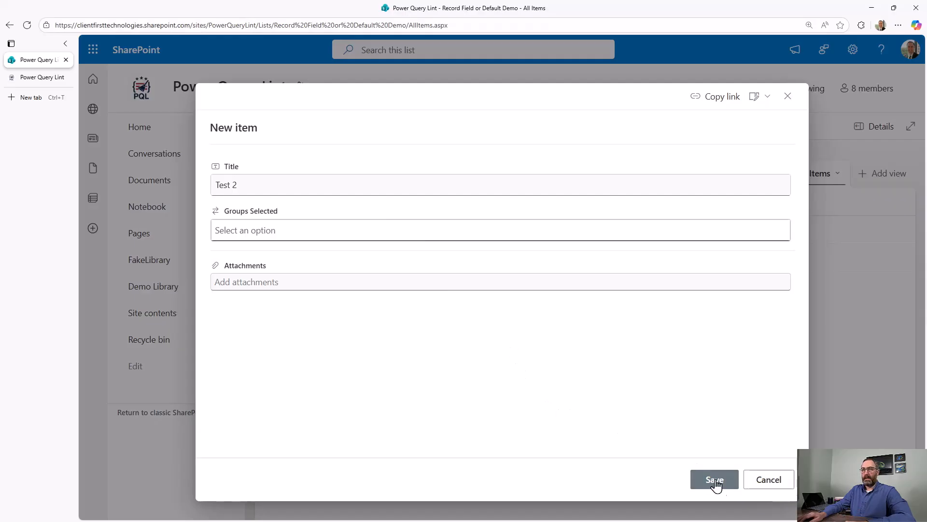
left_click(717, 484)
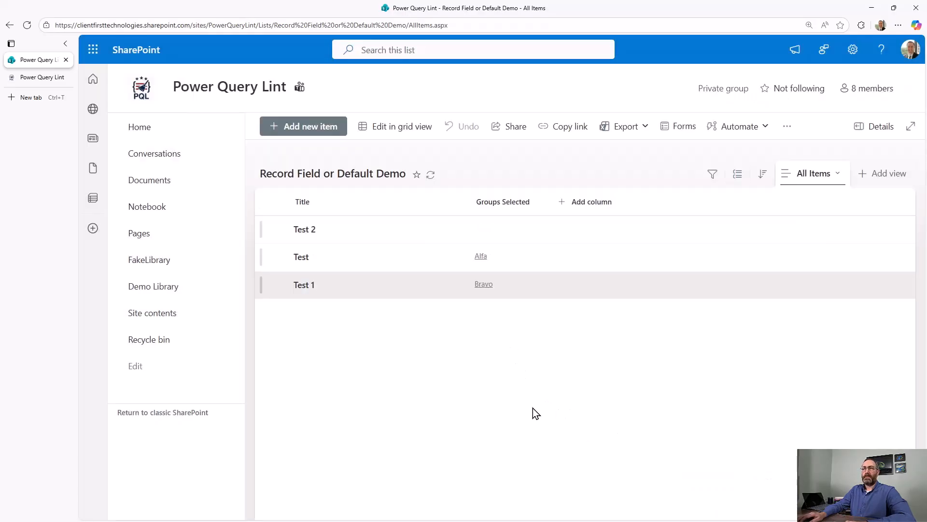
Switch back to the Power Query Editor, refresh the preview, and mark the Test 2 row's value in the Custom column.
key("alt+Tab")
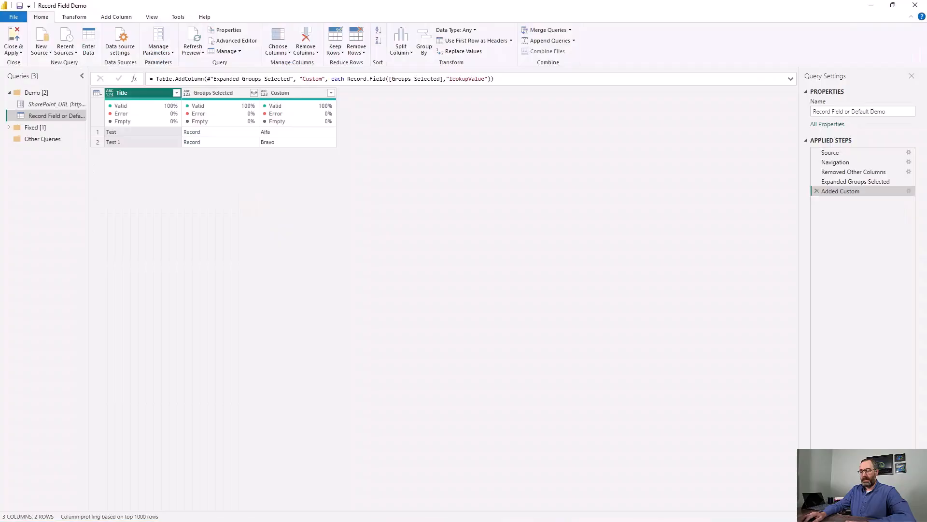
left_click(193, 36)
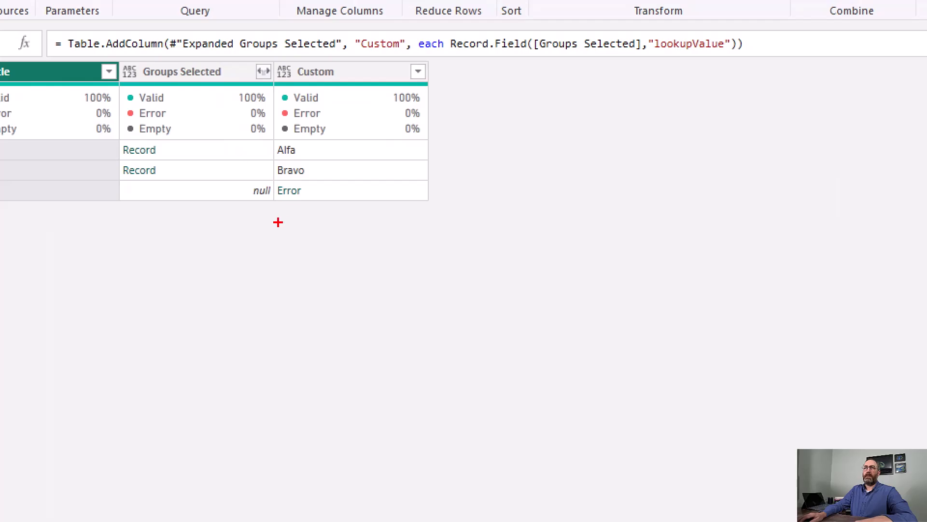
mouse_move(280, 217)
left_mouse_down()
mouse_move(341, 215)
mouse_move(279, 173)
mouse_move(287, 211)
left_mouse_up()
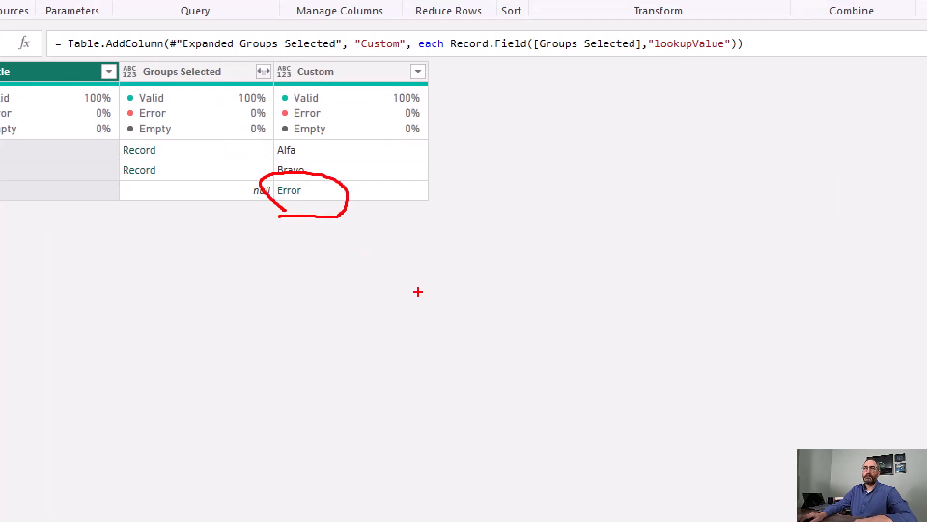
key("Escape")
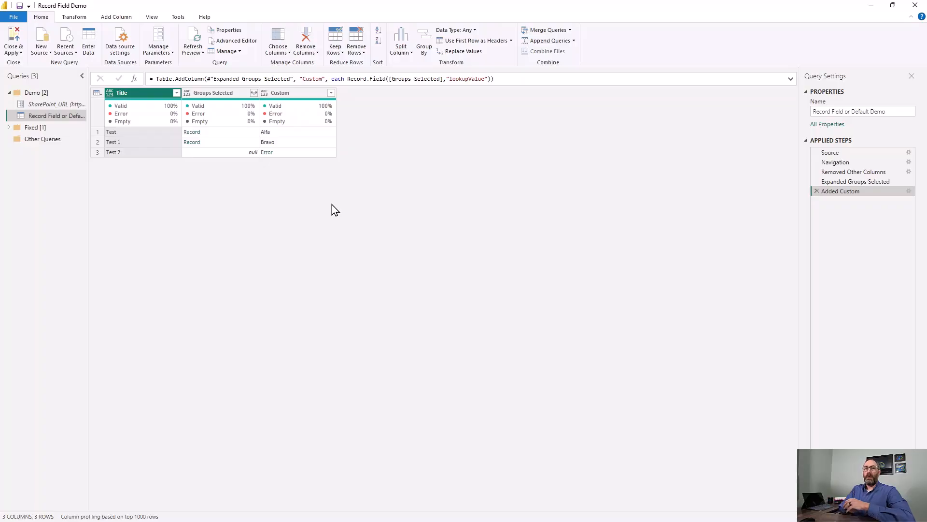
Copy the Record Field or Default Demo query, paste its code into Power Query Lint in the browser, and lint it.
right_click(54, 117)
left_click(92, 127)
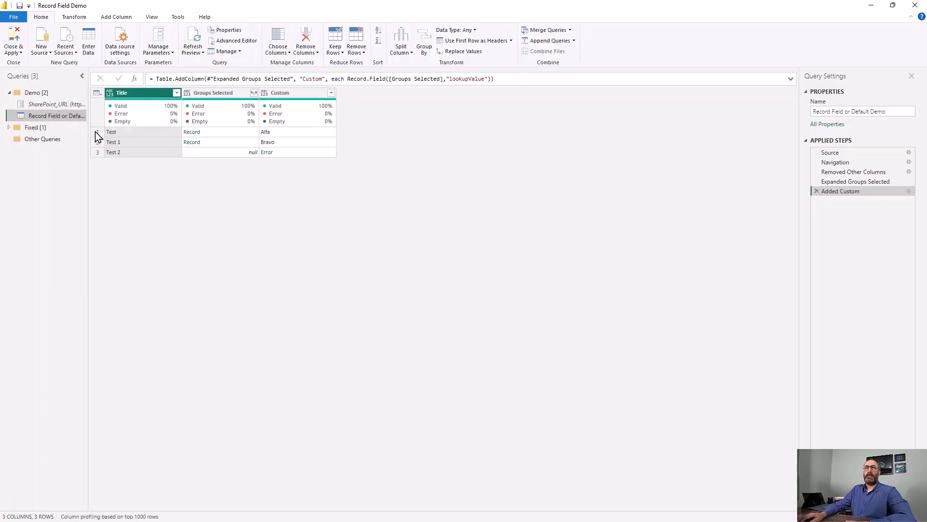
key("alt+Tab")
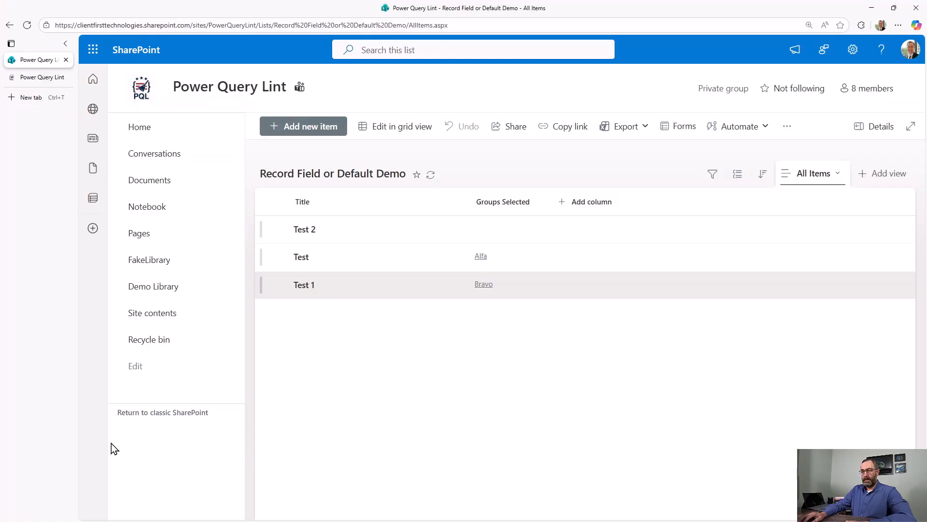
left_click(37, 78)
left_click(248, 168)
key("ctrl+v")
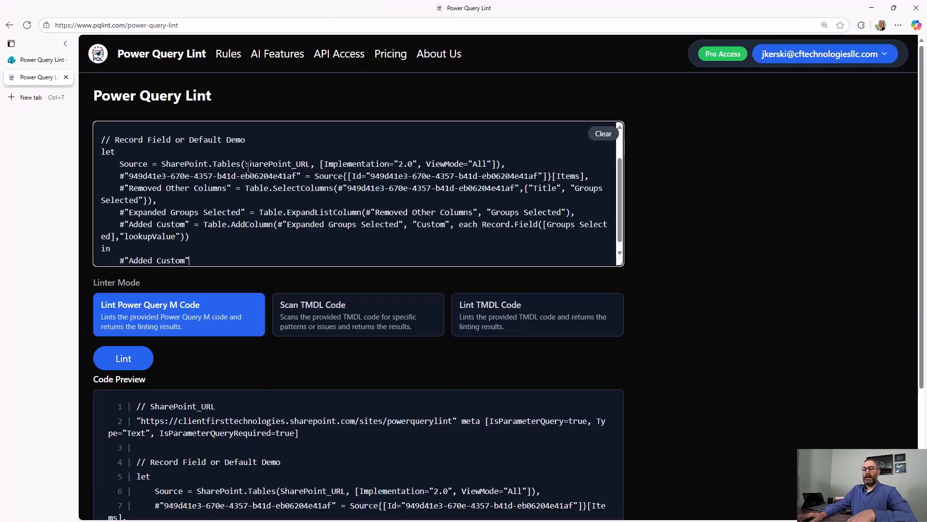
left_click(132, 364)
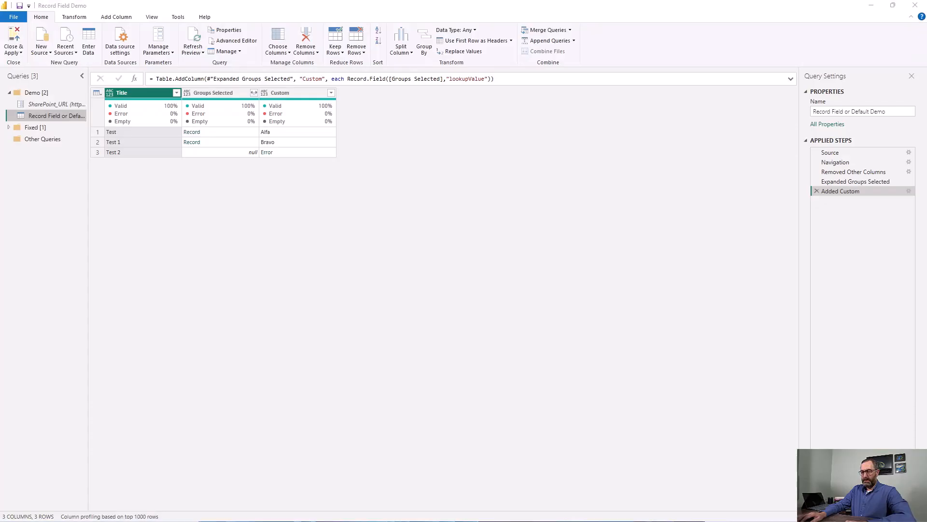
Open the Added Custom step's formula in the Power Query Editor and cut it back to the Record prefix.
left_click(909, 192)
left_click(357, 237)
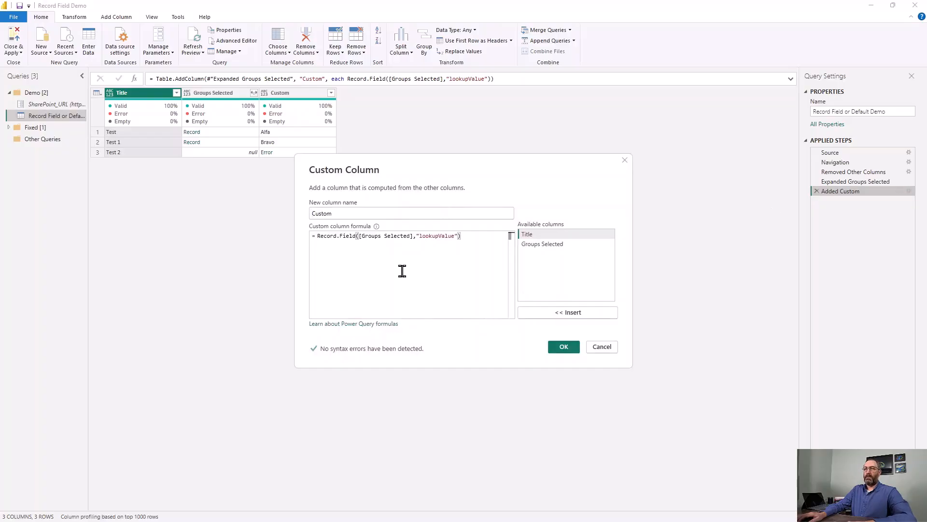
key("Home")
key("Right")
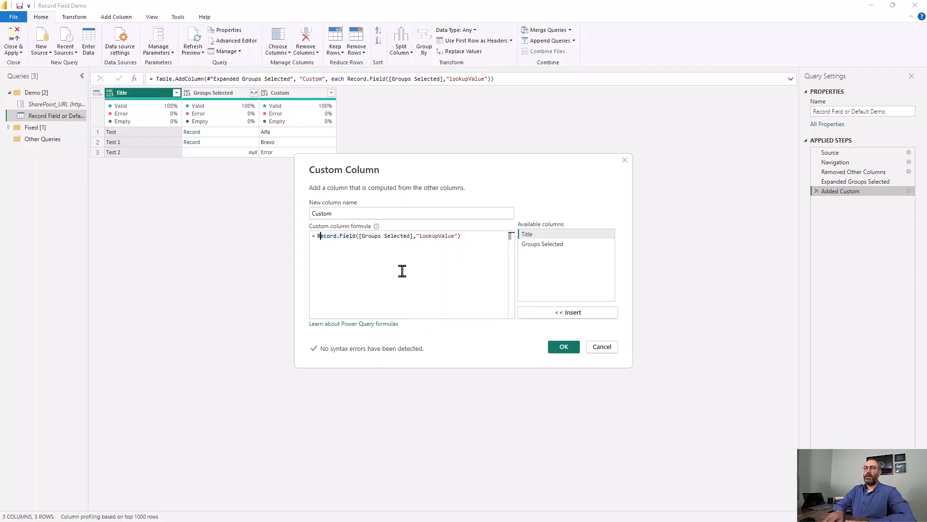
key("Right")
key("Right")
key("Right")
type("OrD")
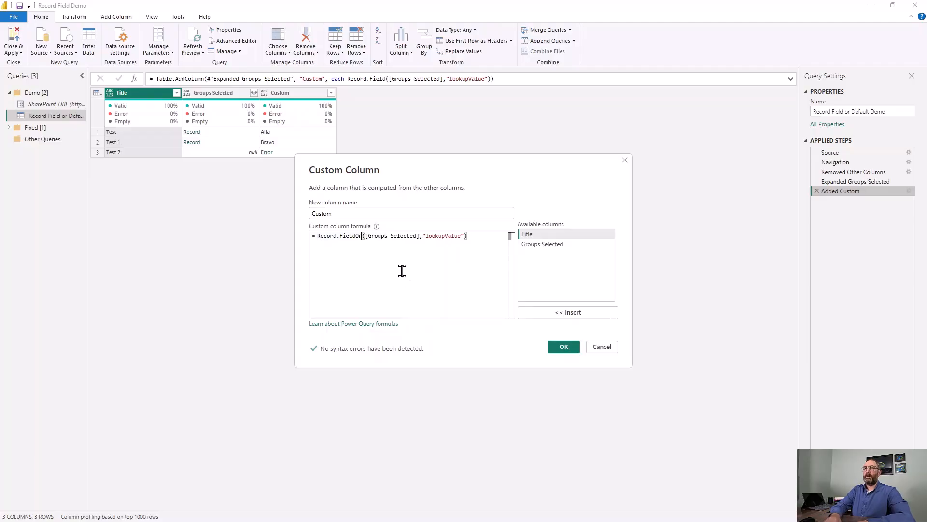
key("BackSpace")
key("BackSpace")
key("BackSpace")
key("BackSpace")
key("BackSpace")
key("BackSpace")
key("BackSpace")
key("BackSpace")
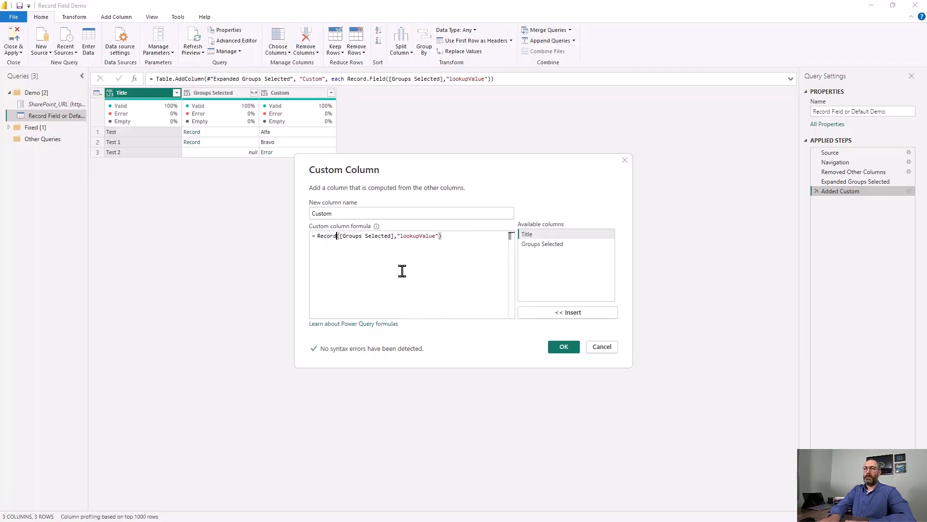
key("shift+End")
key("Delete")
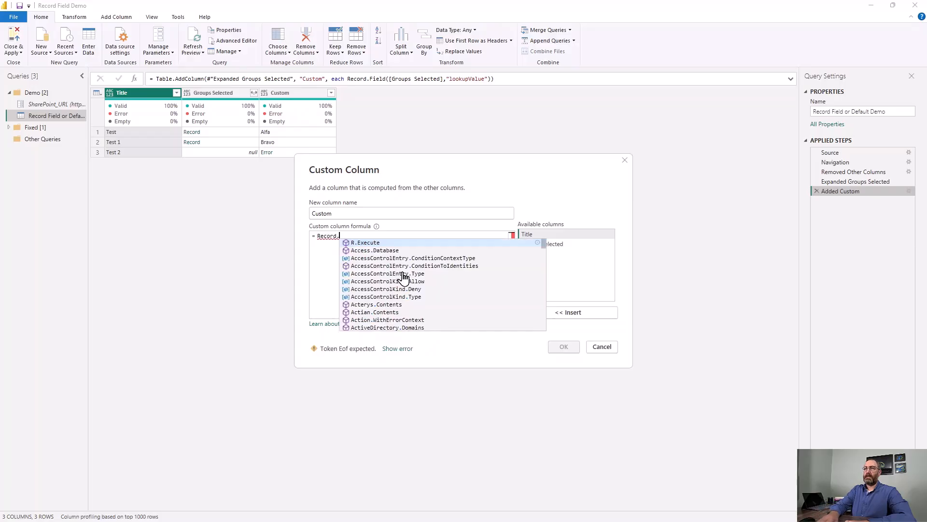
Complete the formula's function as Record.FieldOrDefault and open its argument list.
type("Fiel")
key("Down")
key("Down")
key("Down")
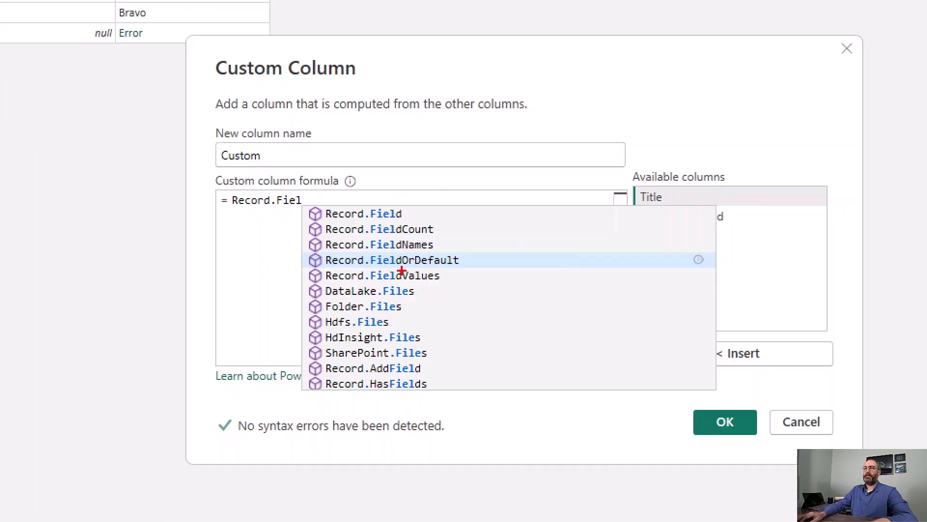
left_click_drag(460, 257, 478, 250)
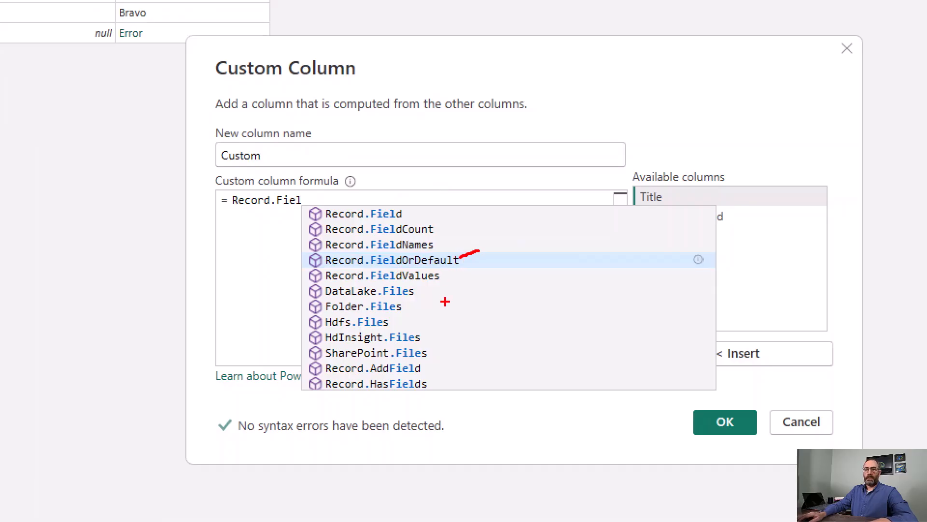
key("Escape")
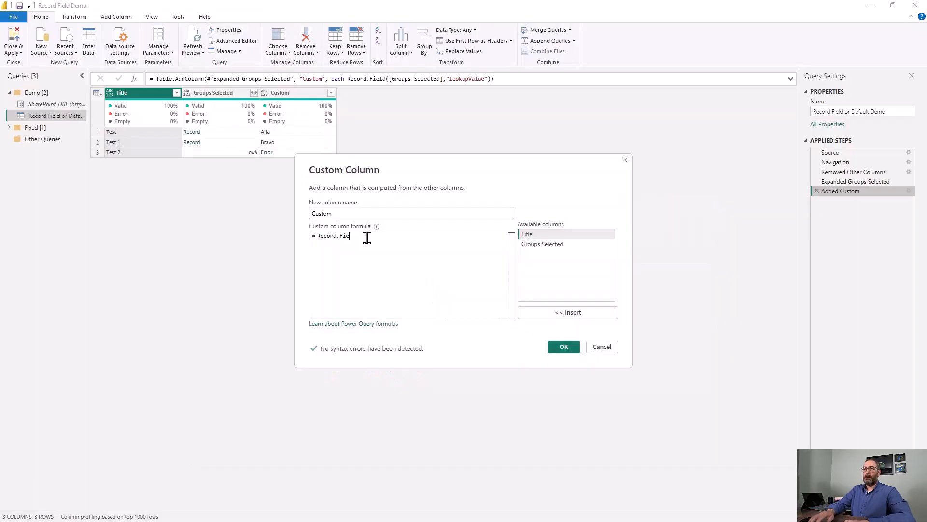
type("ld")
key("Down")
key("Down")
key("Down")
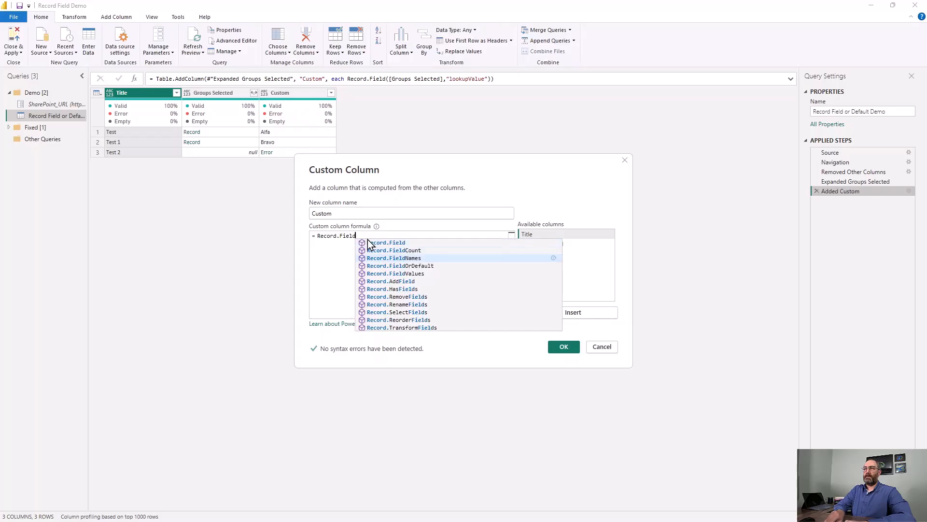
key("Tab")
type("(")
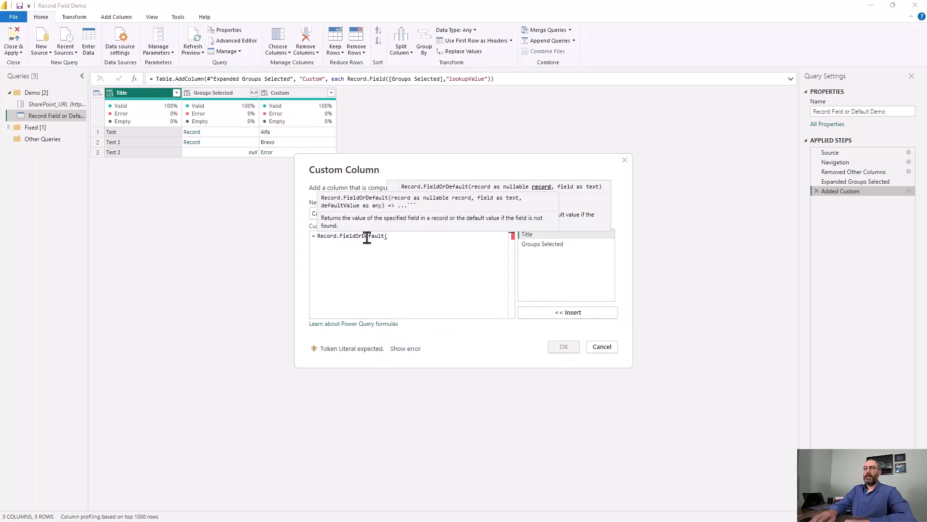
Enter [Groups Selected], "lookupValue" and an empty text default as the function's arguments and close the formula's parenthesis.
double_click(543, 244)
type(",\"lookup")
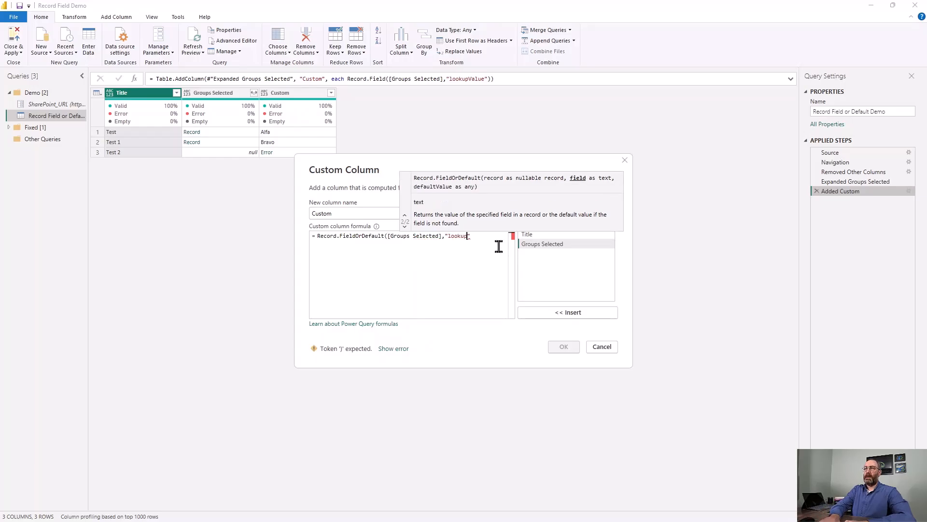
type("Value\",\"")
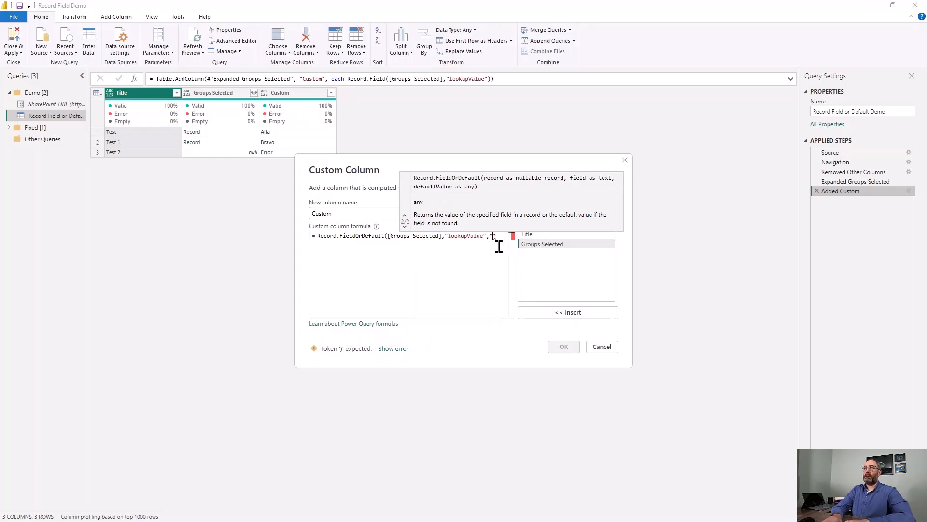
type("\")")
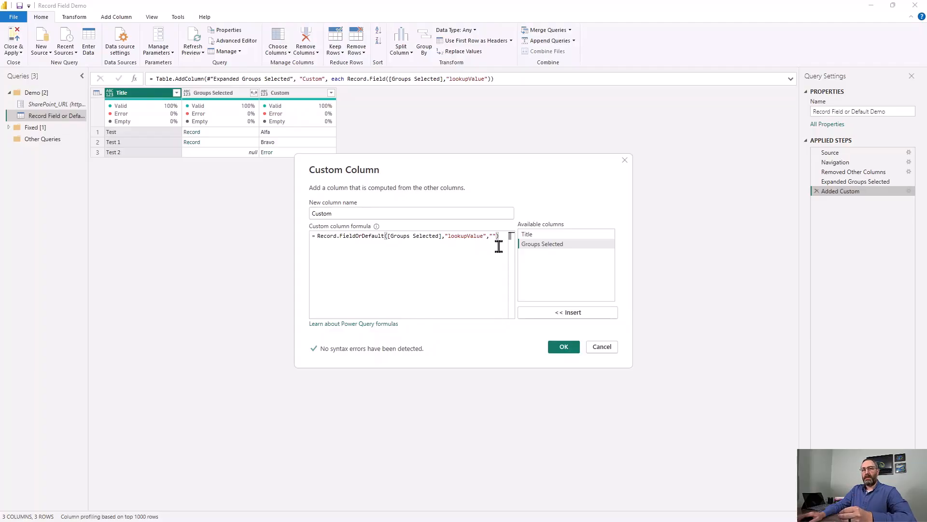
Apply the edited Record.FieldOrDefault formula to the Custom column and check its result on the Test 2 row.
left_click(564, 347)
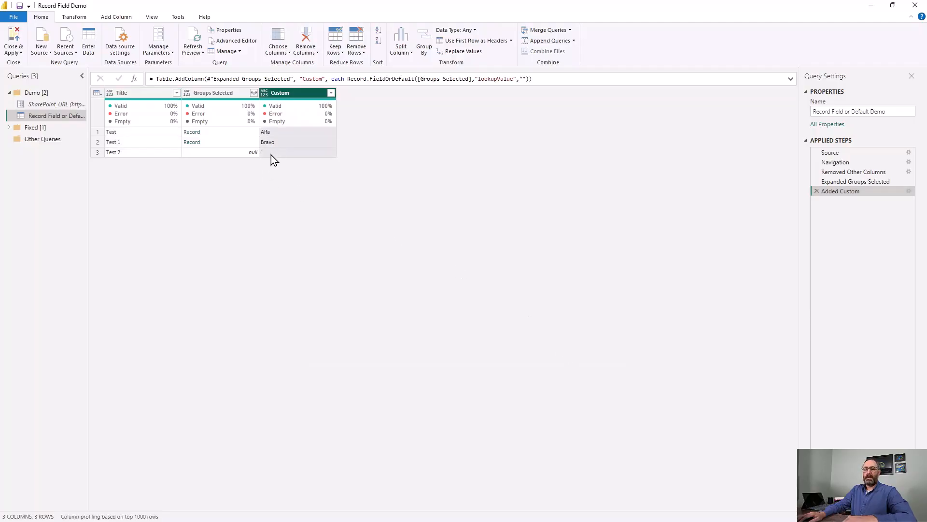
mouse_move(256, 159)
left_mouse_down()
mouse_move(281, 151)
mouse_move(247, 157)
mouse_move(253, 180)
left_mouse_up()
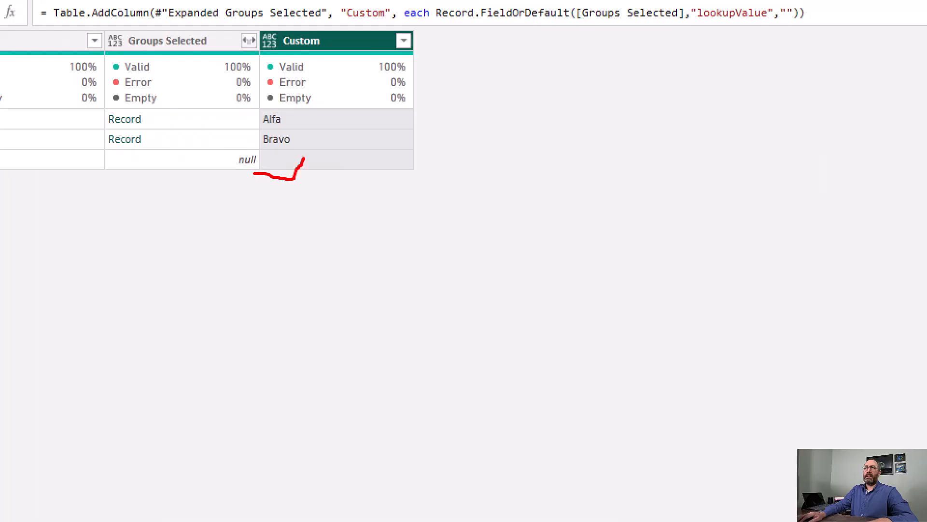
key("Escape")
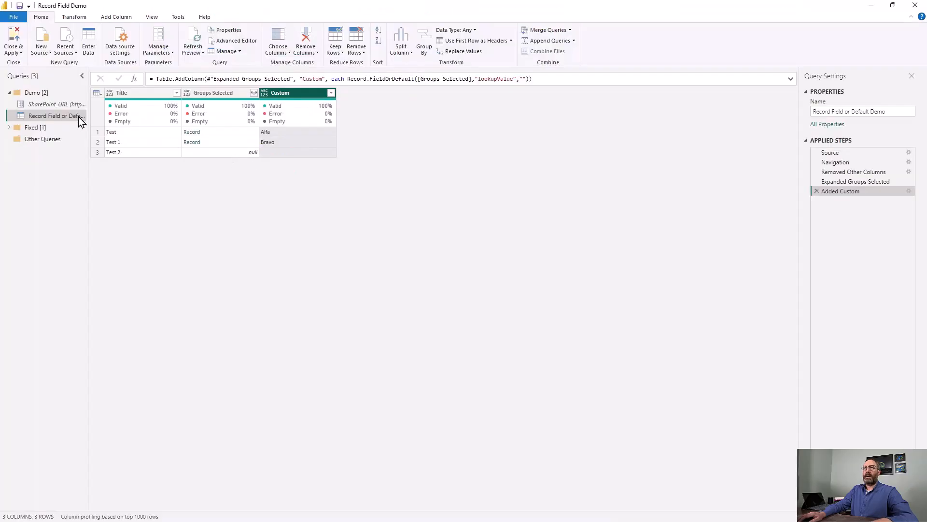
Copy the updated Record Field or Default Demo query and switch to Power Query Lint in the browser.
right_click(62, 115)
left_click(89, 123)
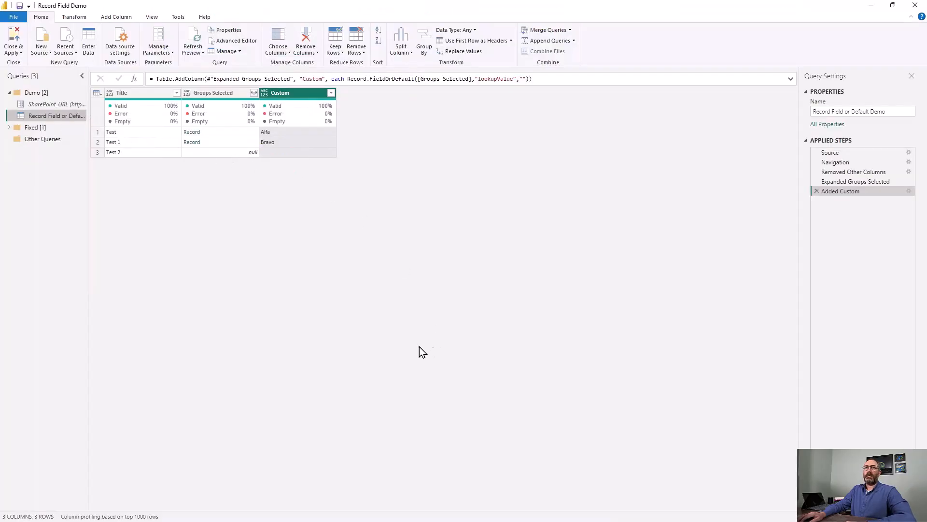
key("alt+Tab")
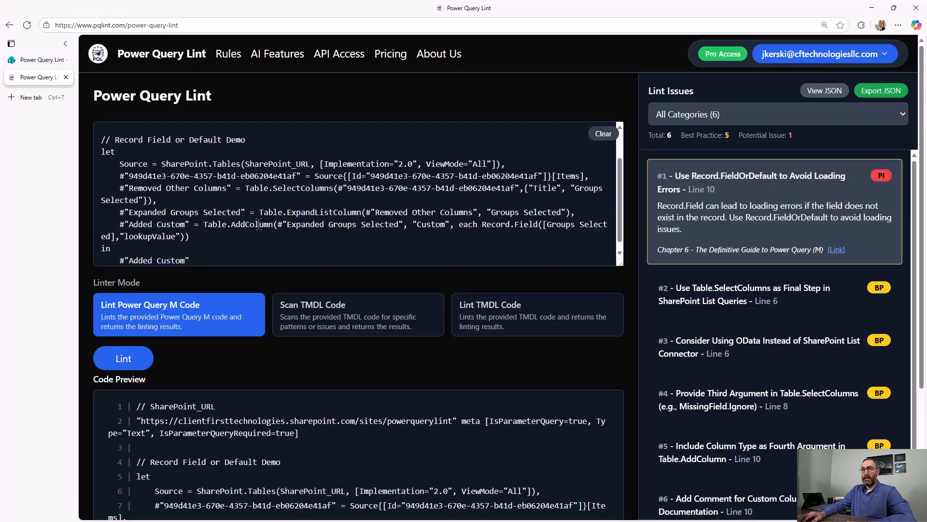
Clear the old code from the linter, paste the copied query code in its place and lint it as Power Query M code.
left_click(599, 135)
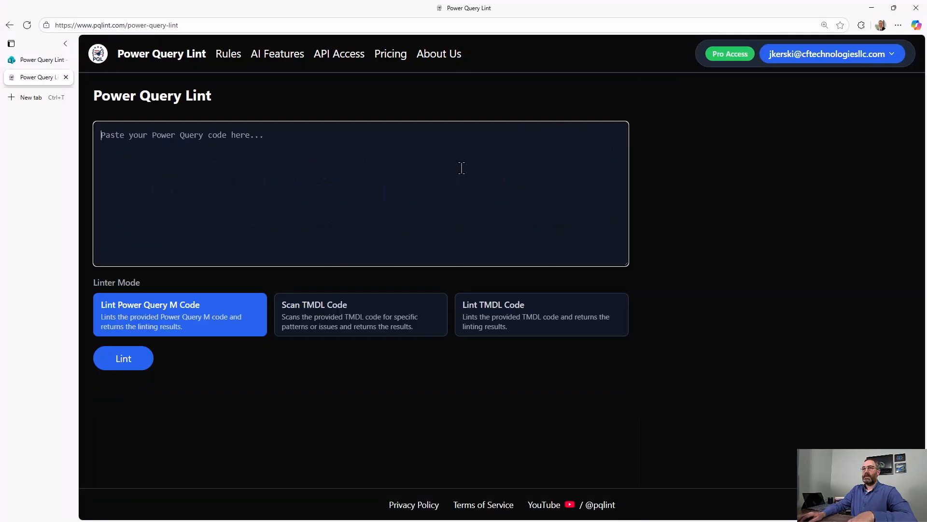
left_click(461, 166)
type("// Record Field or Default Demo let     Source = SharePoint.Tables(SharePoint_URL, [Implementation=\"2.0\", ViewMode=\"All\"]),     #\"949d41e3-670e-4357-b41d-eb06204e41af\" = Source{[Id=\"949d41e3-670e-4357-b41d-eb06204e41af\"]}[Items],     #\"Removed Other Columns\" = Table.SelectColumns(#\"949d41e3-670e-4357-b41d-eb06204e41af\",{\"Title\", \"Groups Selected\"}),     #\"Expanded Groups Selected\" = Table.ExpandListColumn(#\"Removed Other Columns\", \"Groups Selected\"),     #\"Added Custom\" = Table.AddColumn(#\"Expanded Groups Selected\", \"Custom\", each Record.FieldOrDefault([Groups Selected],\"lookupValue\",\"\")) in     #\"Added Custom\"")
left_click(149, 363)
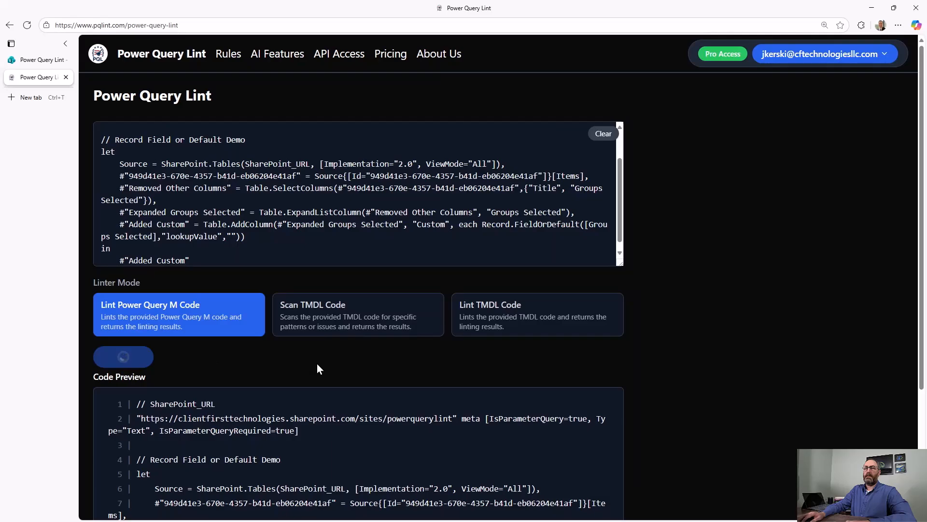